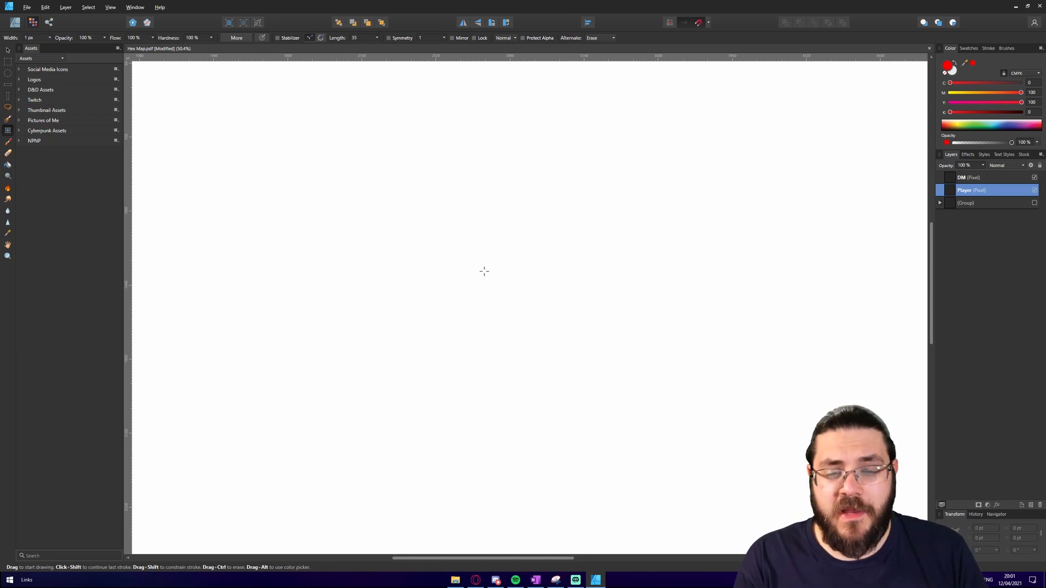
# Sketch a circle labelled "Starting Town" and a triangle labelled "GC" on the Player layer, joined by a line marked "2 DAYS".
pyautogui.moveTo(504, 278)
pyautogui.mouseDown()
pyautogui.moveTo(493, 278)
pyautogui.moveTo(504, 349)
pyautogui.moveTo(554, 303)
pyautogui.moveTo(519, 277)
pyautogui.moveTo(486, 306)
pyautogui.moveTo(547, 300)
pyautogui.moveTo(502, 327)
pyautogui.moveTo(544, 325)
pyautogui.mouseUp()
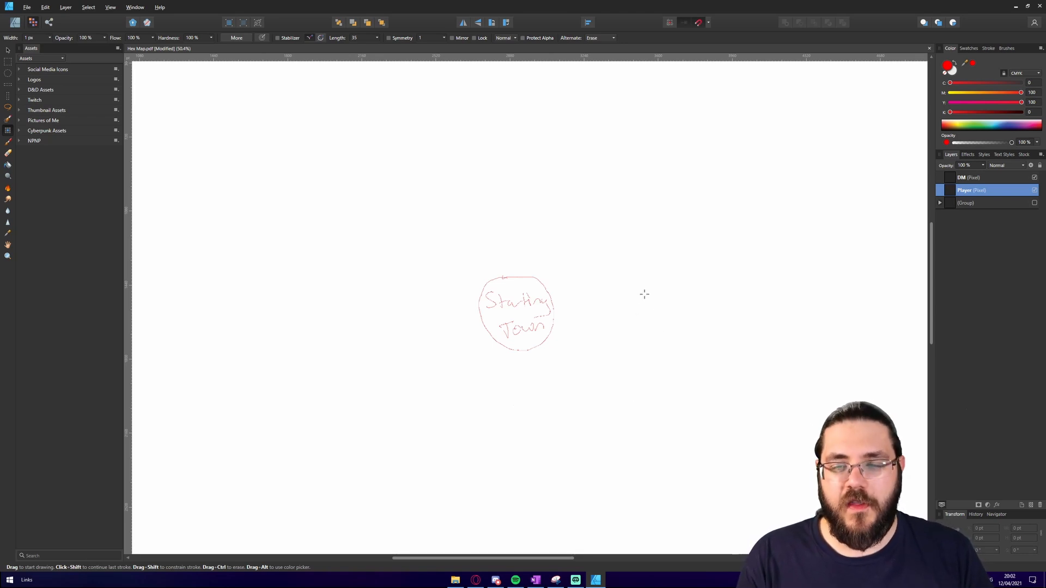
pyautogui.moveTo(662, 277)
pyautogui.mouseDown()
pyautogui.moveTo(631, 337)
pyautogui.moveTo(704, 337)
pyautogui.moveTo(666, 270)
pyautogui.mouseUp()
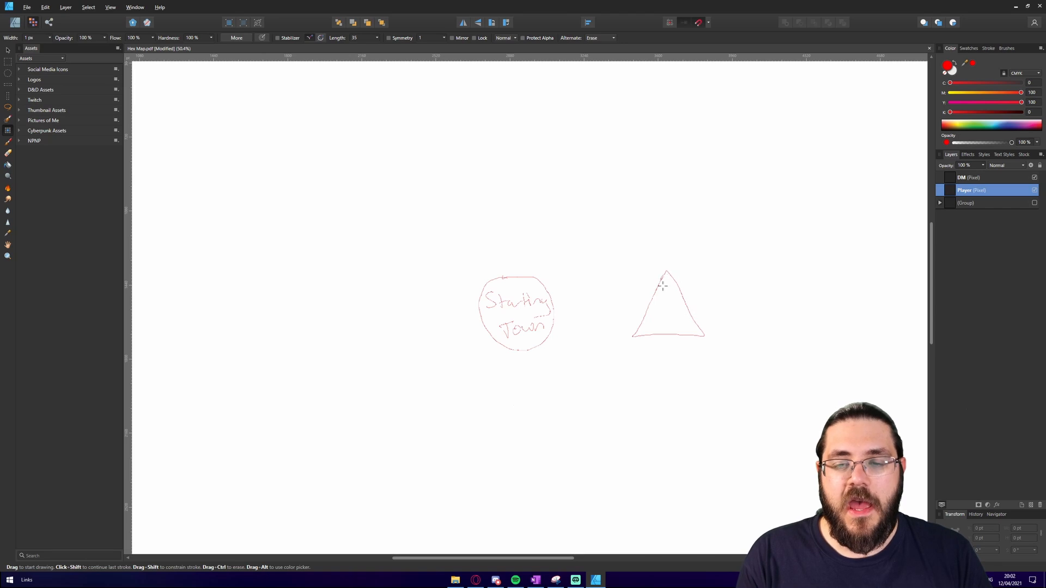
pyautogui.moveTo(662, 302)
pyautogui.mouseDown()
pyautogui.moveTo(652, 315)
pyautogui.moveTo(677, 321)
pyautogui.mouseUp()
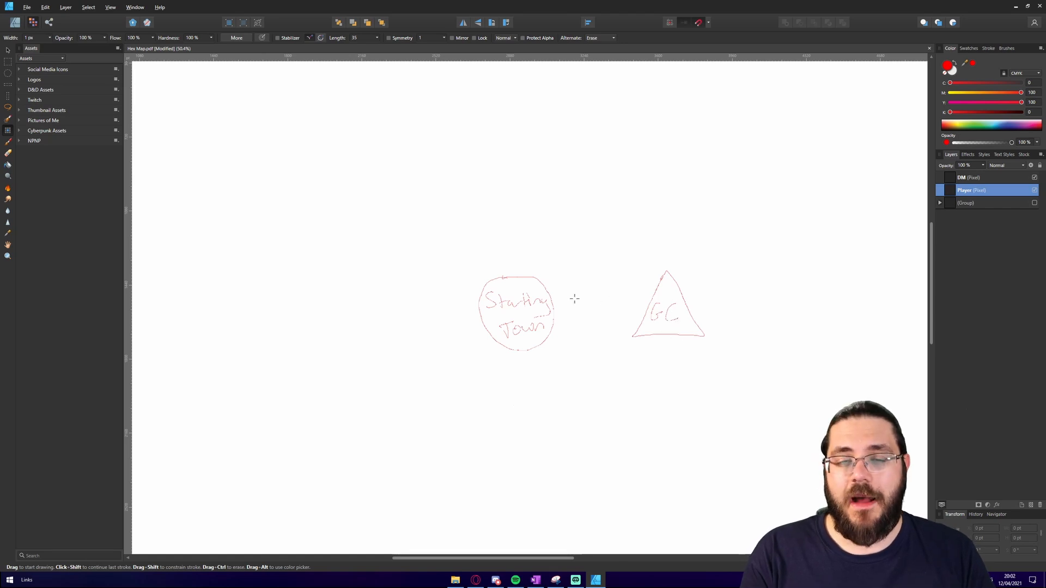
pyautogui.moveTo(554, 306); pyautogui.dragTo(655, 298)
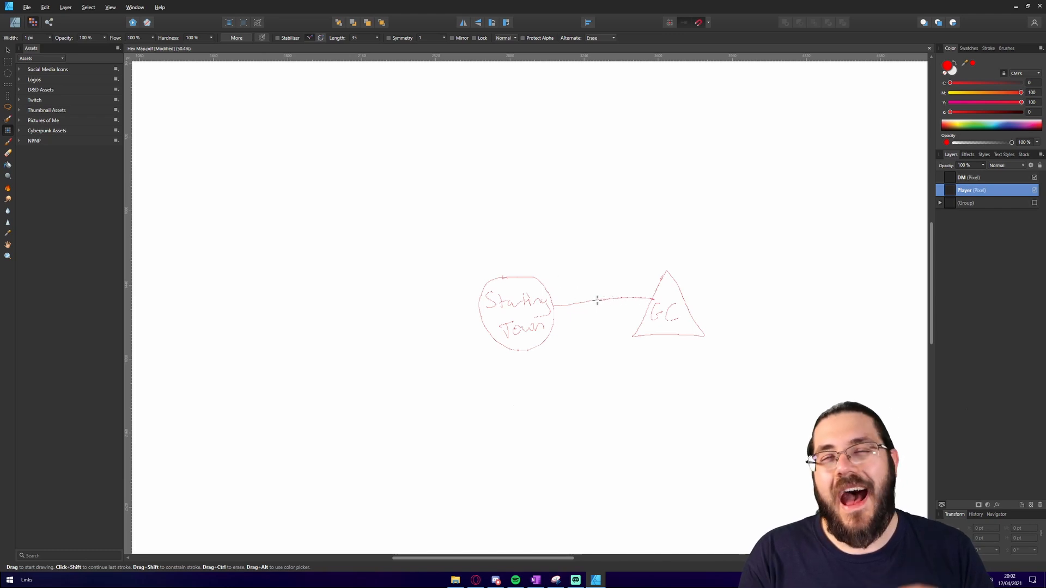
pyautogui.moveTo(570, 289)
pyautogui.mouseDown()
pyautogui.moveTo(578, 298)
pyautogui.moveTo(625, 283)
pyautogui.moveTo(632, 291)
pyautogui.mouseUp()
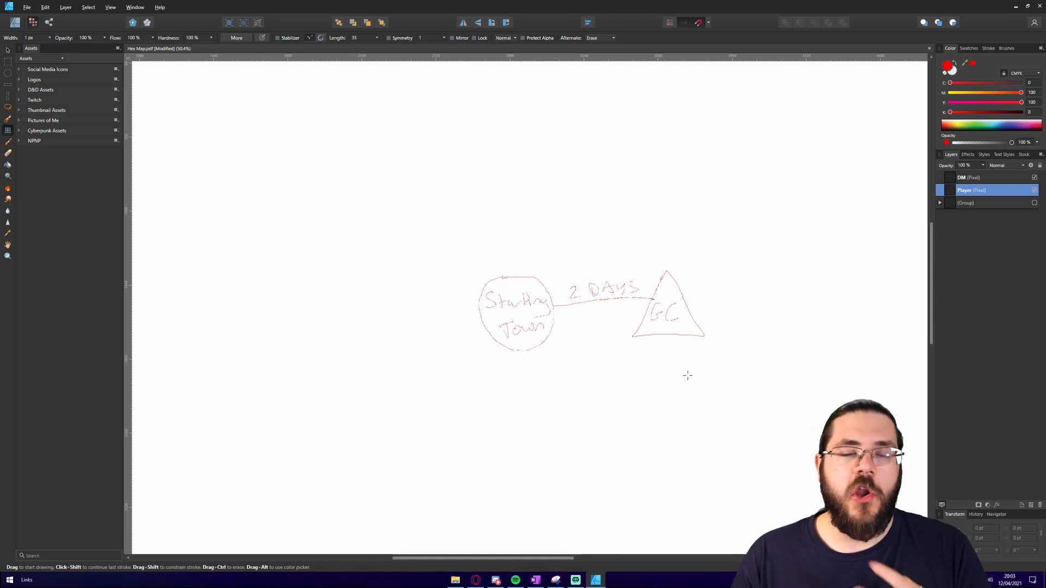
# Set the brush width to 4 px and draw a line up from the GC triangle to a square labelled "City".
pyautogui.press(']')
pyautogui.press(']')
pyautogui.press(']')
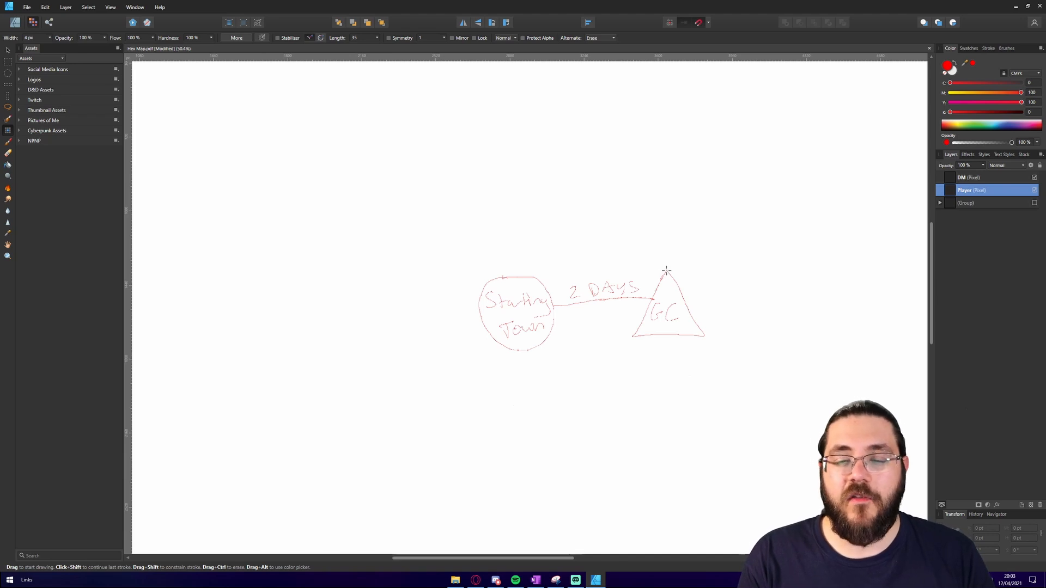
pyautogui.moveTo(666, 270); pyautogui.dragTo(665, 201)
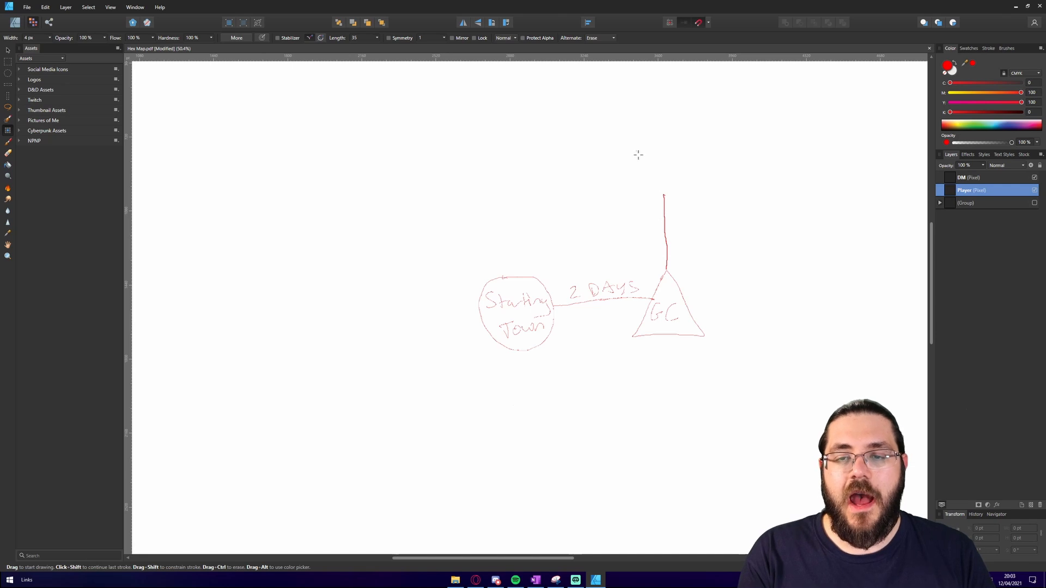
pyautogui.moveTo(633, 146)
pyautogui.mouseDown()
pyautogui.moveTo(633, 195)
pyautogui.moveTo(687, 193)
pyautogui.moveTo(688, 143)
pyautogui.moveTo(634, 142)
pyautogui.moveTo(642, 171)
pyautogui.moveTo(664, 177)
pyautogui.mouseUp()
pyautogui.moveTo(658, 166)
pyautogui.mouseDown()
pyautogui.moveTo(670, 165)
pyautogui.moveTo(675, 186)
pyautogui.mouseUp()
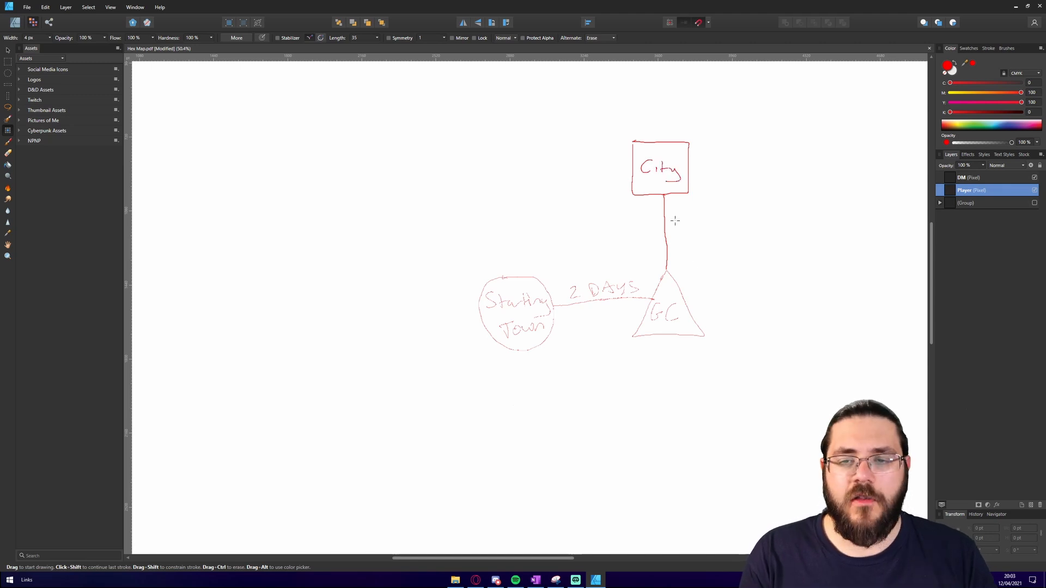
# Label the GC-to-City line "3 DAYS" and draw a line from the Starting Town circle to the City square.
pyautogui.moveTo(671, 222)
pyautogui.mouseDown()
pyautogui.moveTo(673, 239)
pyautogui.moveTo(689, 240)
pyautogui.mouseUp()
pyautogui.moveTo(701, 237)
pyautogui.mouseDown()
pyautogui.moveTo(708, 222)
pyautogui.moveTo(712, 236)
pyautogui.mouseUp()
pyautogui.moveTo(699, 231); pyautogui.dragTo(717, 235)
pyautogui.moveTo(724, 224)
pyautogui.mouseDown()
pyautogui.moveTo(715, 246)
pyautogui.moveTo(728, 241)
pyautogui.mouseUp()
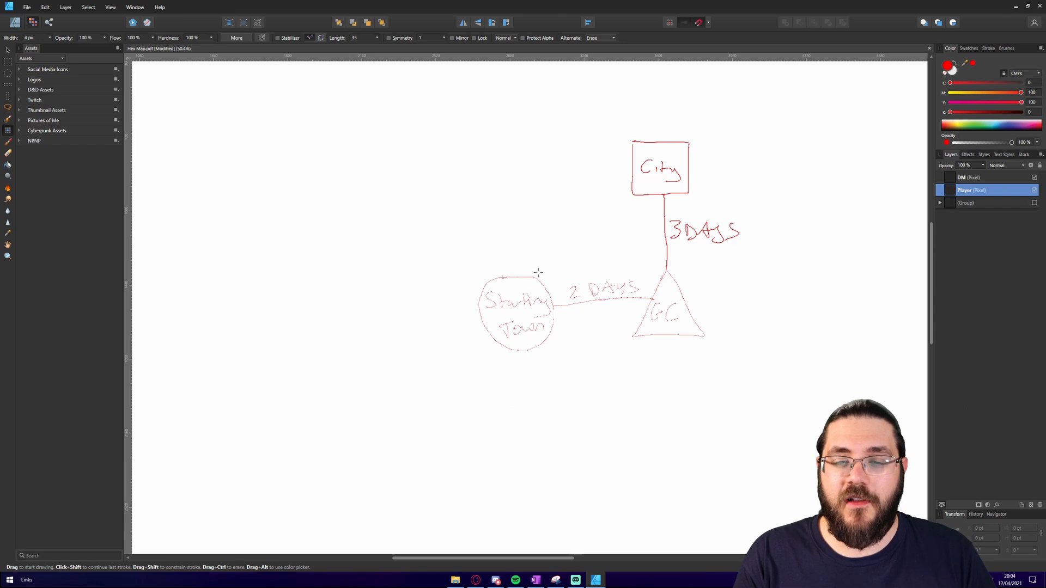
pyautogui.moveTo(537, 278); pyautogui.dragTo(635, 178)
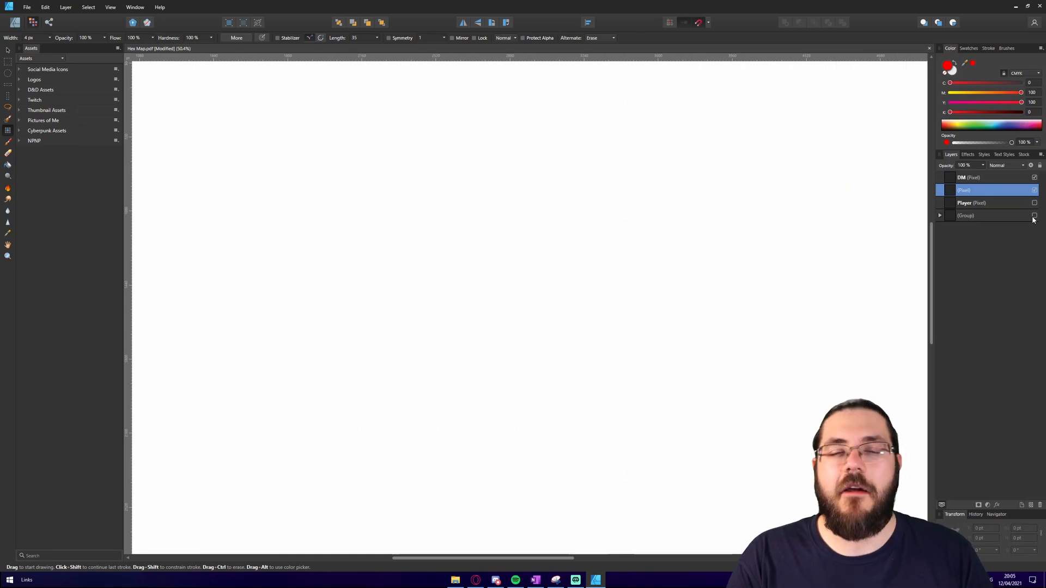
# Show the hex grid group and write "Starting town" in red inside one hex on the new pixel layer.
pyautogui.click(1035, 216)
pyautogui.scroll(10, 527, 223)
pyautogui.moveTo(531, 182); pyautogui.dragTo(531, 302)
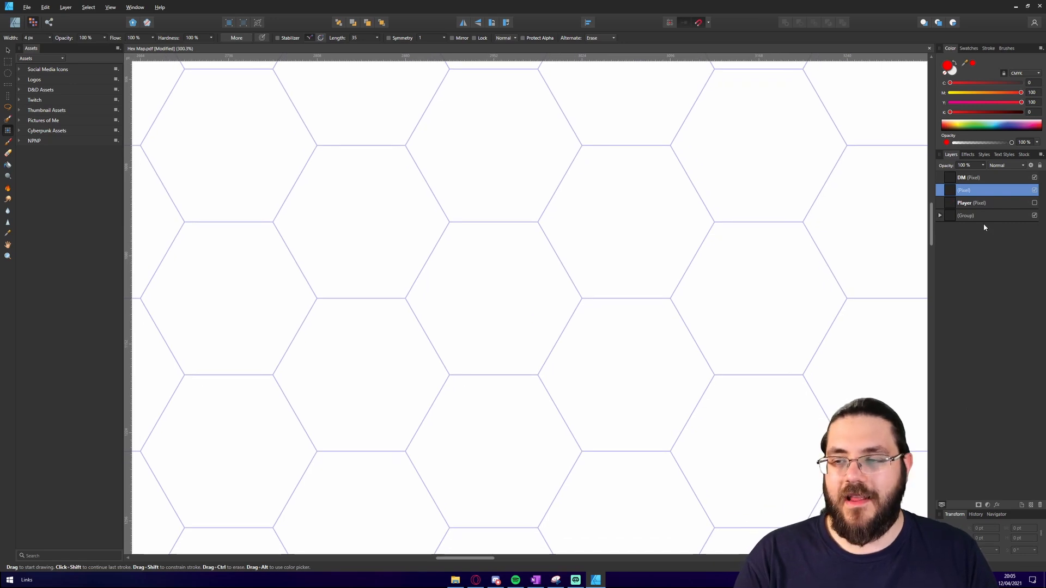
pyautogui.moveTo(458, 251)
pyautogui.mouseDown()
pyautogui.moveTo(441, 273)
pyautogui.moveTo(500, 257)
pyautogui.moveTo(537, 261)
pyautogui.moveTo(507, 279)
pyautogui.mouseUp()
pyautogui.moveTo(463, 294); pyautogui.dragTo(537, 307)
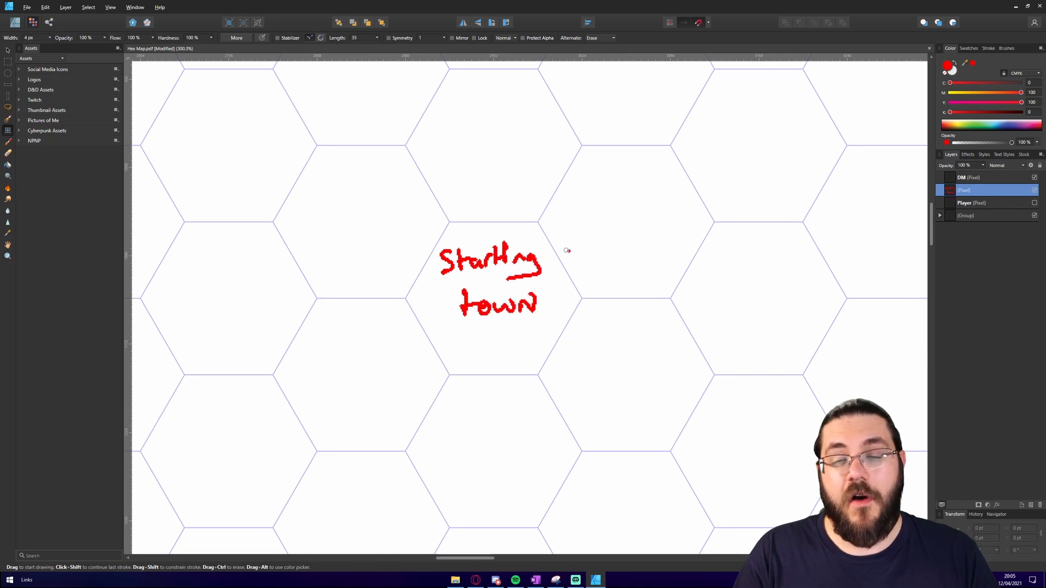
# Write "GC" in the next hex in the same row to the right of Starting town, and "City" in a hex above GC.
pyautogui.moveTo(729, 264)
pyautogui.mouseDown()
pyautogui.moveTo(725, 299)
pyautogui.moveTo(744, 287)
pyautogui.mouseUp()
pyautogui.moveTo(769, 271); pyautogui.dragTo(785, 295)
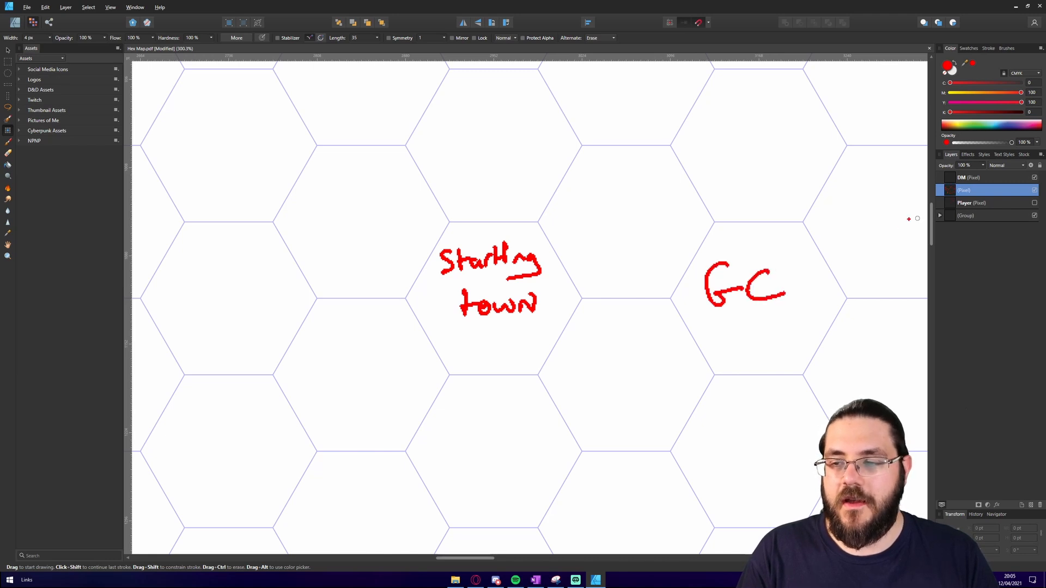
pyautogui.moveTo(932, 223); pyautogui.dragTo(932, 193)
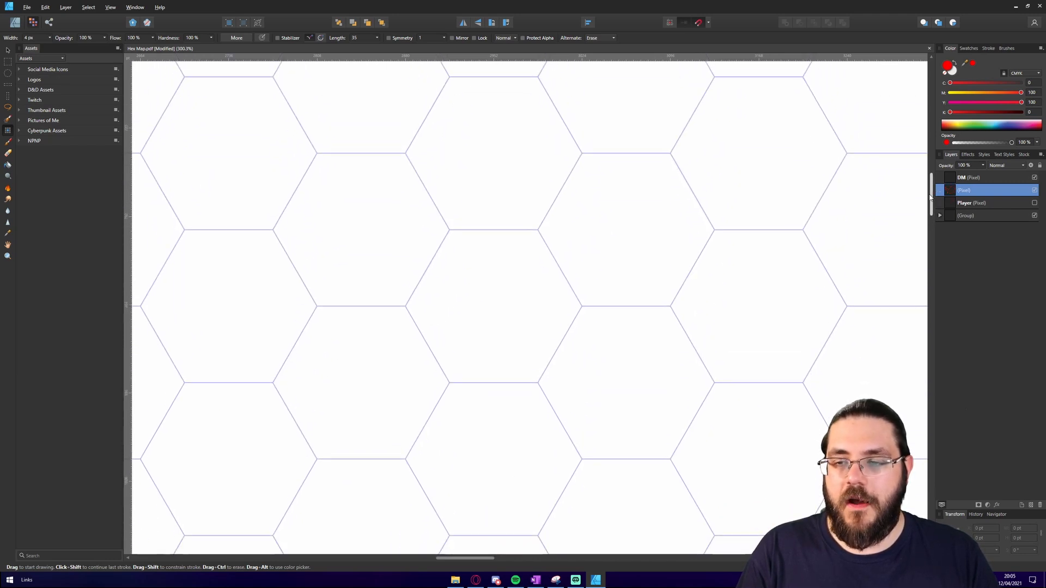
pyautogui.moveTo(732, 136)
pyautogui.mouseDown()
pyautogui.moveTo(739, 165)
pyautogui.moveTo(755, 142)
pyautogui.moveTo(752, 169)
pyautogui.mouseUp()
pyautogui.click(742, 140)
pyautogui.moveTo(745, 155)
pyautogui.mouseDown()
pyautogui.moveTo(784, 161)
pyautogui.moveTo(758, 190)
pyautogui.mouseUp()
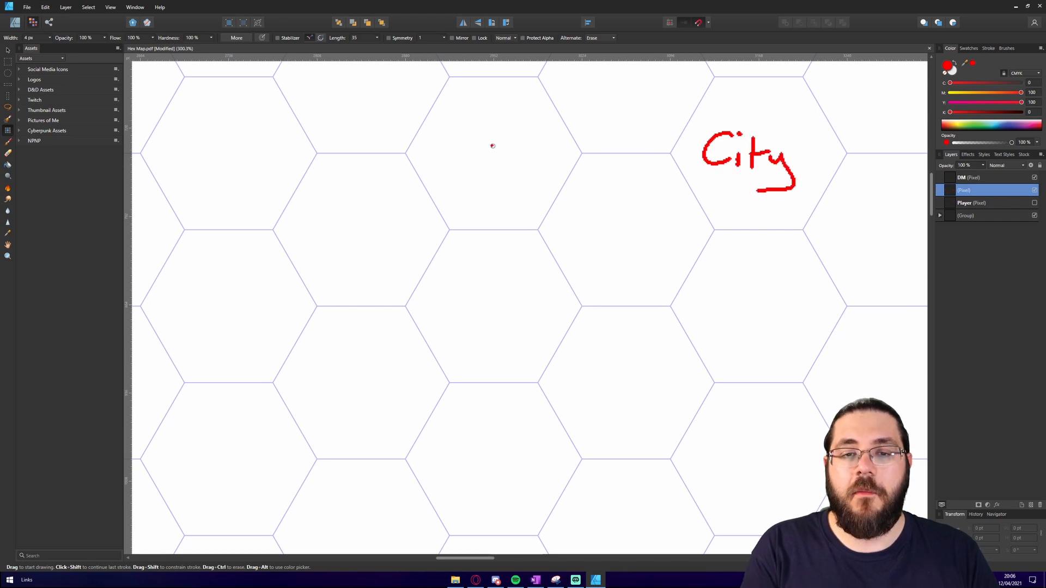
# Write "M" in a hex up and to the left of City and draw a line from it to City.
pyautogui.moveTo(932, 195); pyautogui.dragTo(917, 180)
pyautogui.moveTo(466, 185)
pyautogui.mouseDown()
pyautogui.moveTo(493, 168)
pyautogui.moveTo(525, 179)
pyautogui.moveTo(685, 290)
pyautogui.mouseUp()
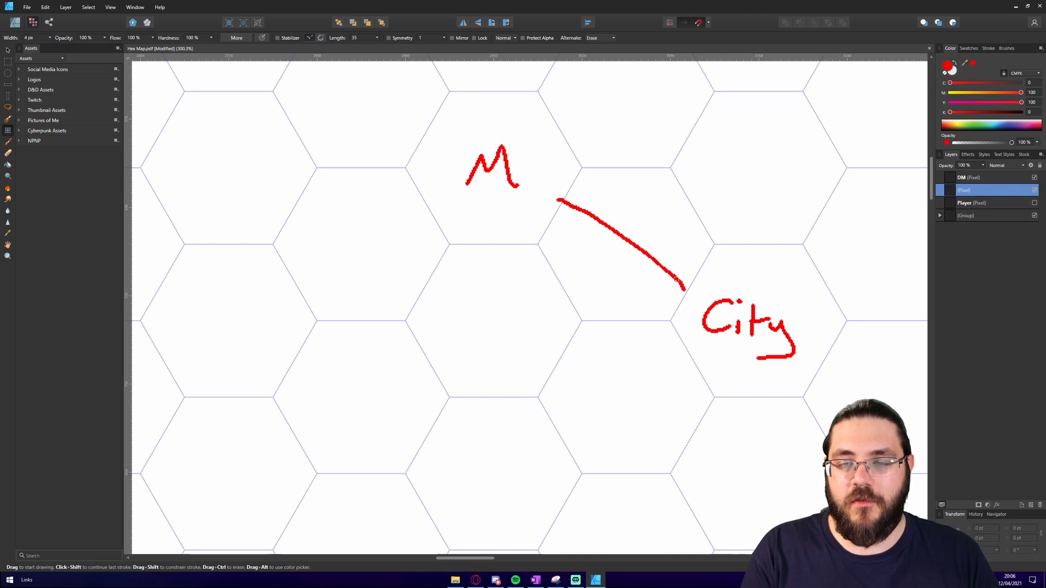
# Write a "2 DAY" travel-time label beside the line between M and City.
pyautogui.moveTo(621, 203); pyautogui.dragTo(642, 221)
pyautogui.moveTo(650, 199); pyautogui.dragTo(652, 224)
pyautogui.moveTo(650, 197)
pyautogui.mouseDown()
pyautogui.moveTo(672, 209)
pyautogui.moveTo(654, 226)
pyautogui.mouseUp()
pyautogui.moveTo(664, 224)
pyautogui.mouseDown()
pyautogui.moveTo(695, 227)
pyautogui.moveTo(703, 210)
pyautogui.mouseUp()
pyautogui.moveTo(700, 211)
pyautogui.mouseDown()
pyautogui.moveTo(720, 227)
pyautogui.moveTo(698, 227)
pyautogui.mouseUp()
pyautogui.moveTo(759, 196)
pyautogui.mouseDown()
pyautogui.moveTo(745, 228)
pyautogui.moveTo(715, 231)
pyautogui.mouseUp()
# Undo the travel-time label and the line between M and City, keeping the M.
pyautogui.hotkey('ctrl', 'z')
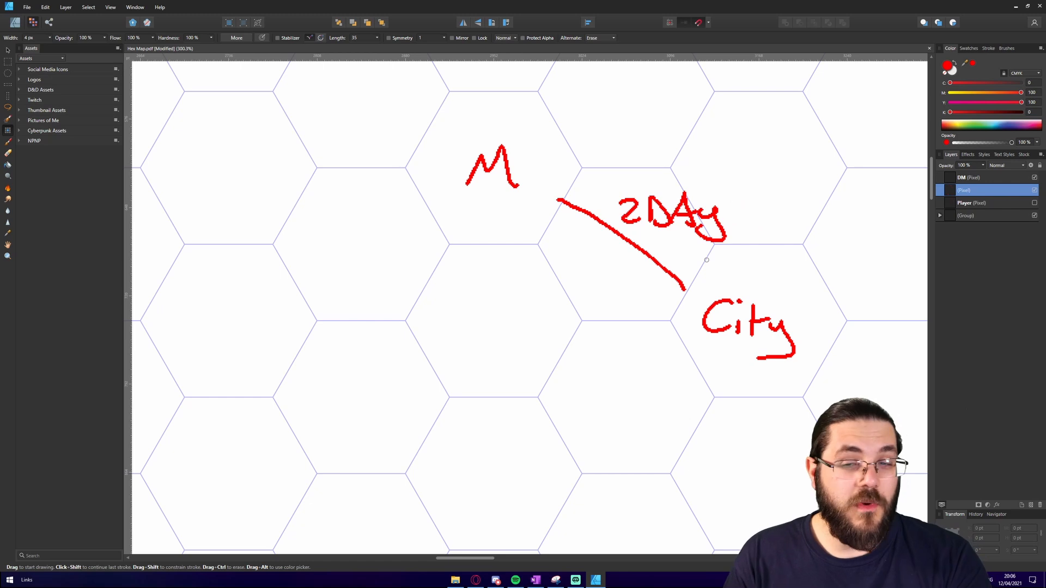
pyautogui.hotkey('ctrl', 'z')
pyautogui.hotkey('ctrl', 'z')
pyautogui.hotkey('ctrl', 'z')
pyautogui.hotkey('ctrl', 'z')
pyautogui.hotkey('ctrl', 'z')
pyautogui.hotkey('ctrl', 'z')
pyautogui.hotkey('ctrl', 'z')
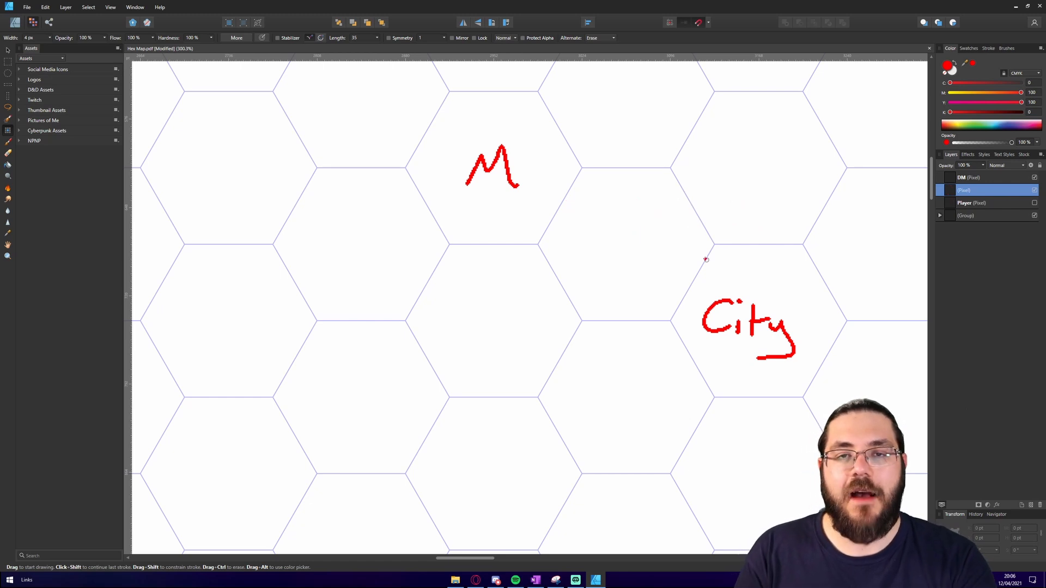
# Write "Owlbear Cave" in light blue on the DM layer in the hex above Starting town, and hide and reshow that layer.
pyautogui.scroll(-8, 872, 221)
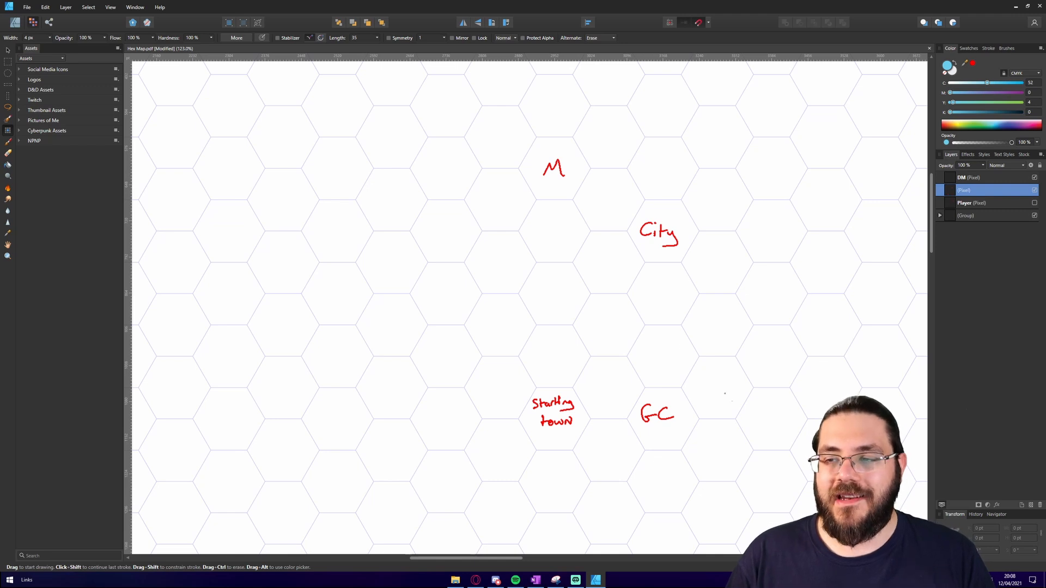
pyautogui.click(966, 178)
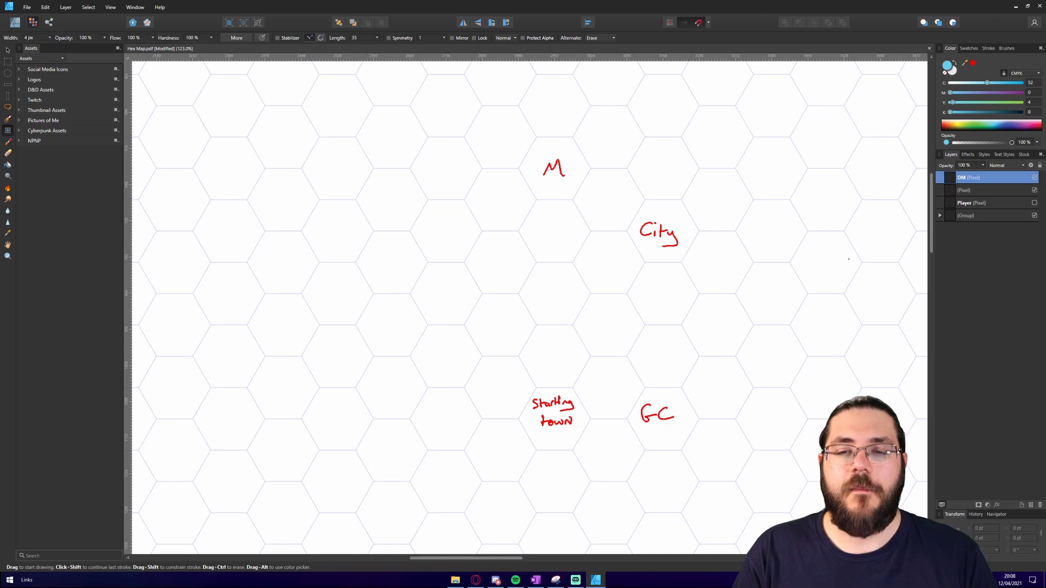
pyautogui.scroll(6, 626, 353)
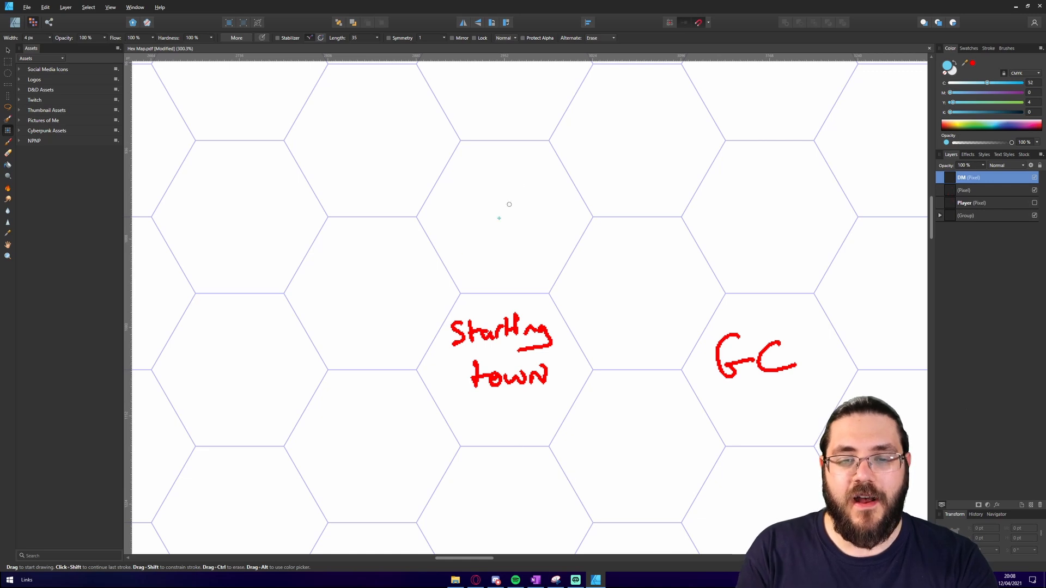
pyautogui.moveTo(462, 168)
pyautogui.mouseDown()
pyautogui.moveTo(464, 186)
pyautogui.moveTo(472, 170)
pyautogui.moveTo(491, 170)
pyautogui.moveTo(502, 185)
pyautogui.moveTo(552, 188)
pyautogui.mouseUp()
pyautogui.moveTo(492, 210)
pyautogui.mouseDown()
pyautogui.moveTo(475, 215)
pyautogui.moveTo(517, 226)
pyautogui.moveTo(539, 210)
pyautogui.moveTo(562, 223)
pyautogui.mouseUp()
pyautogui.click(1035, 177)
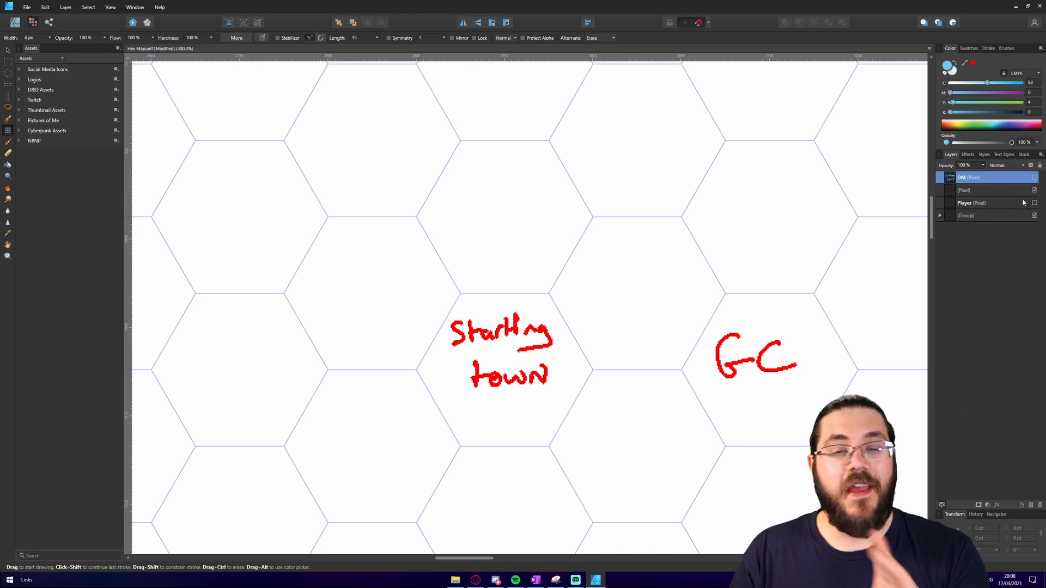
pyautogui.click(1035, 177)
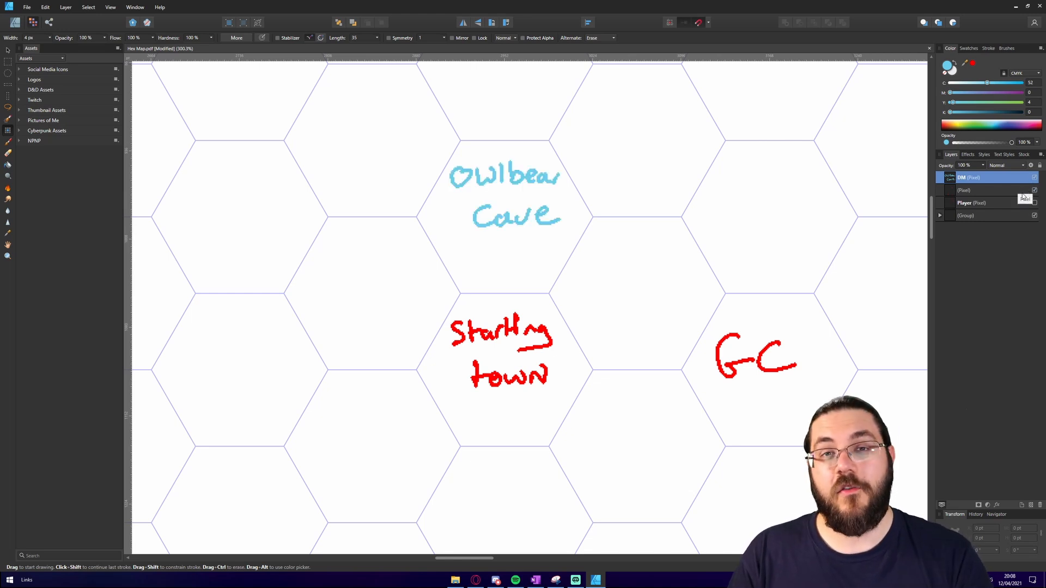
# Write "Villain" in light blue on the DM layer above City, and hide and reshow that layer.
pyautogui.scroll(5, 652, 164)
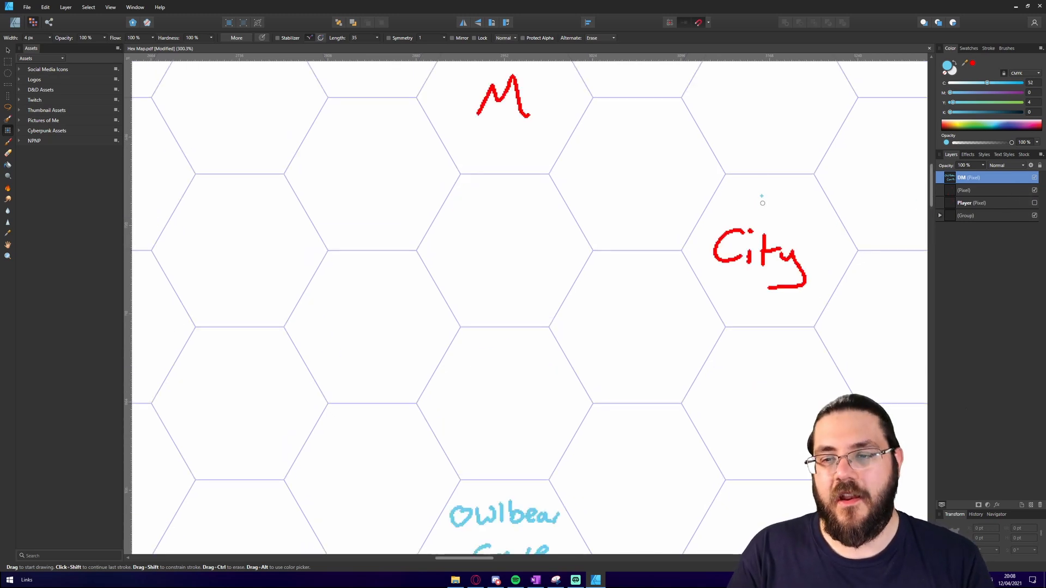
pyautogui.moveTo(723, 189)
pyautogui.mouseDown()
pyautogui.moveTo(725, 197)
pyautogui.moveTo(737, 187)
pyautogui.moveTo(740, 208)
pyautogui.moveTo(750, 207)
pyautogui.mouseUp()
pyautogui.moveTo(763, 188)
pyautogui.mouseDown()
pyautogui.moveTo(760, 207)
pyautogui.moveTo(786, 210)
pyautogui.mouseUp()
pyautogui.moveTo(785, 189); pyautogui.dragTo(807, 214)
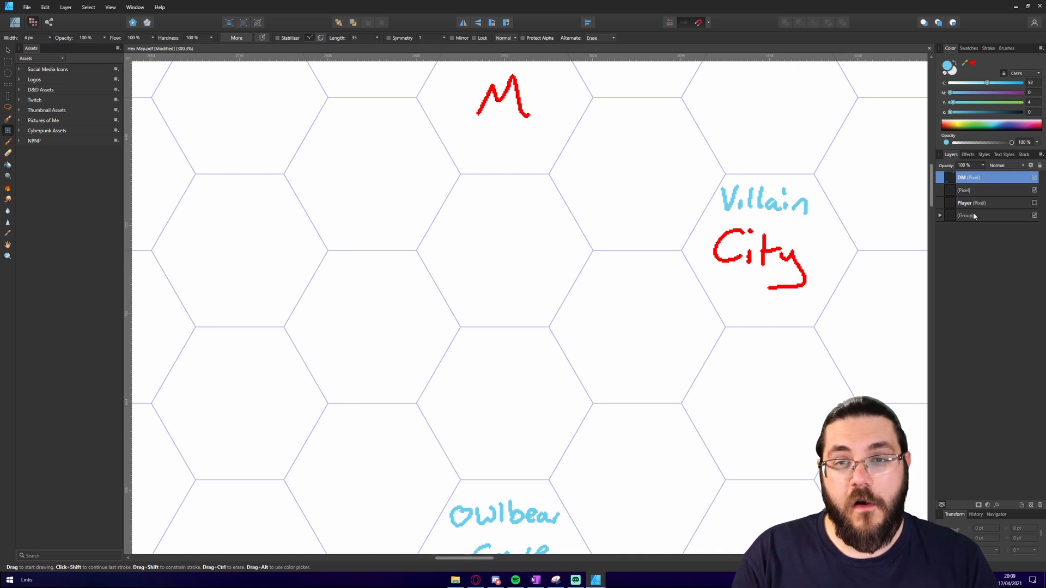
pyautogui.click(1034, 180)
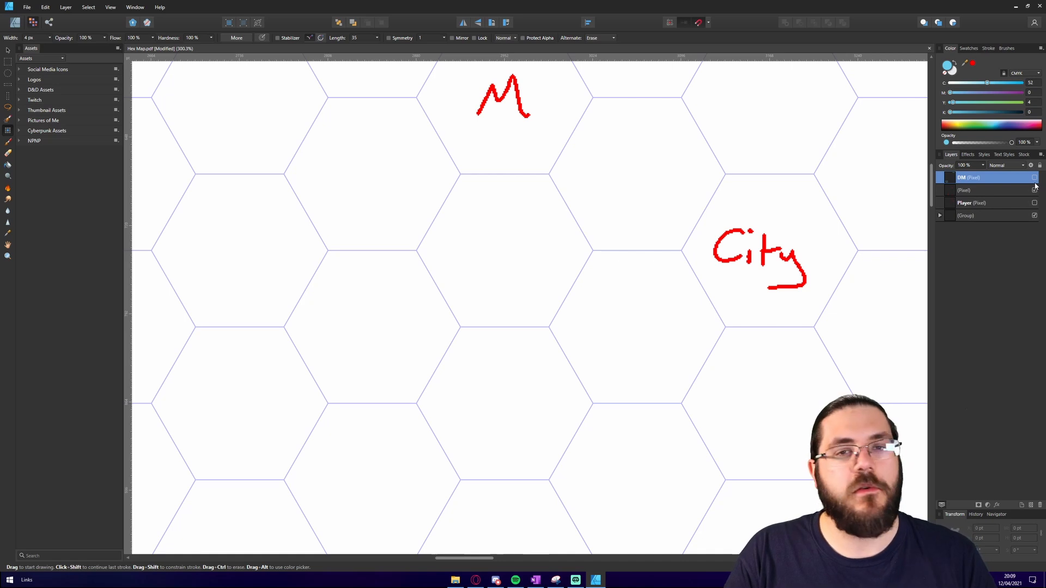
pyautogui.click(1034, 183)
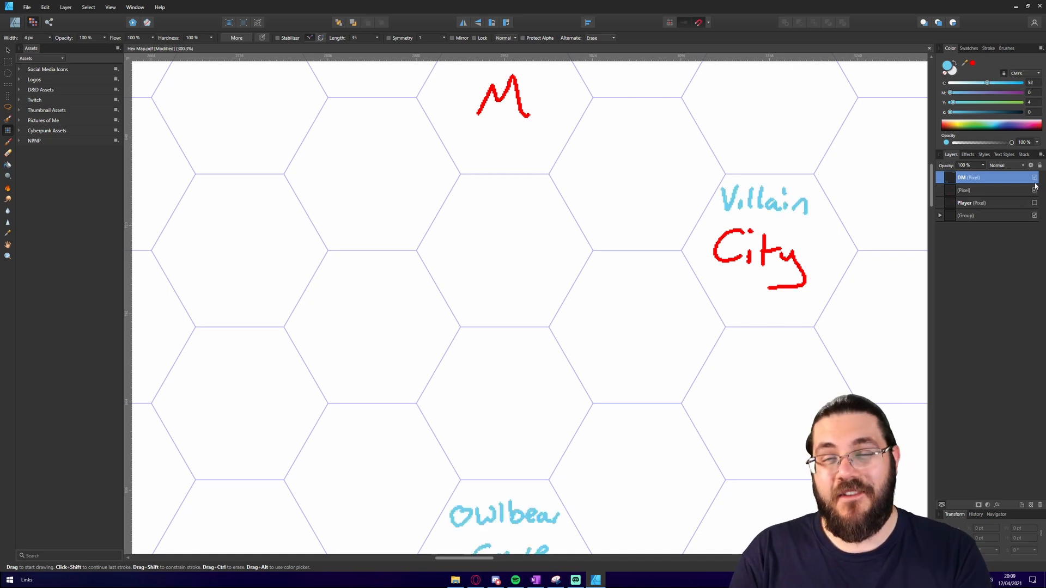